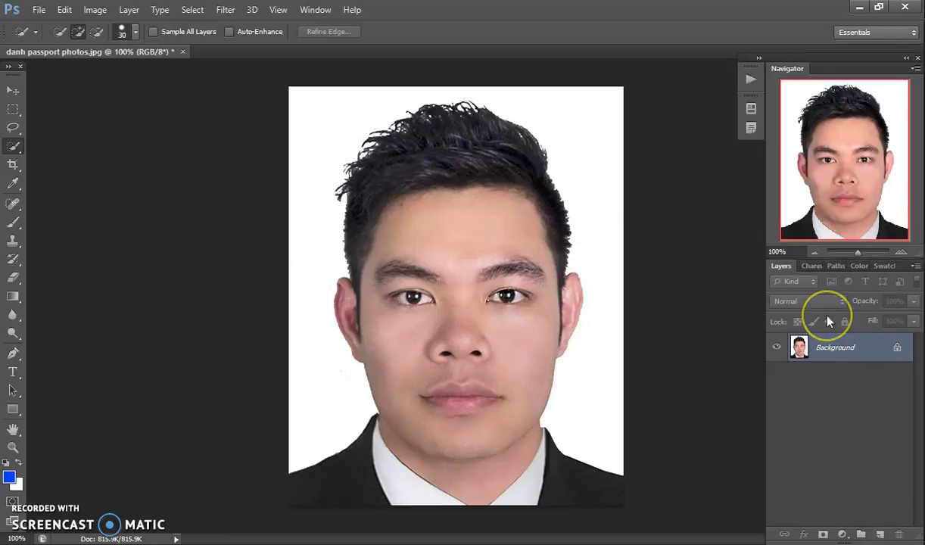
- Duplicate the Background to Layer 1 and quick-select the man's hair, face and suit
key("ctrl+j")
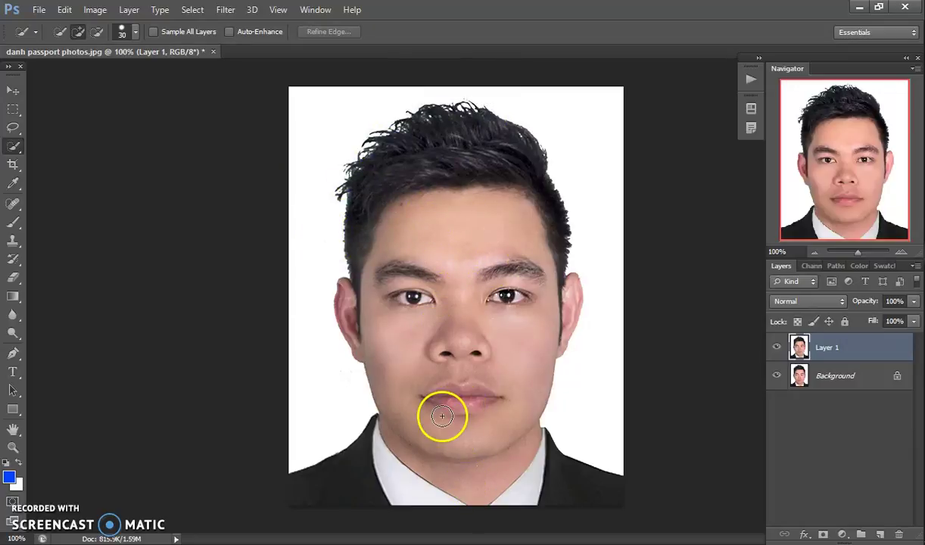
mouse_move(419, 150)
left_mouse_down()
mouse_move(452, 288)
mouse_move(432, 434)
mouse_move(373, 483)
mouse_move(402, 475)
left_mouse_up()
left_click_drag(520, 471, 549, 482)
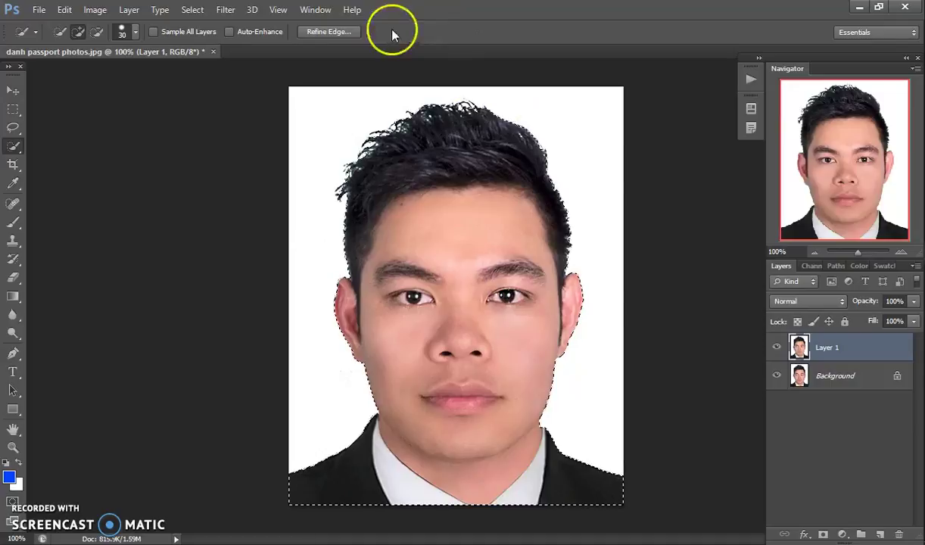
- Open Refine Edge and refine the selection edge around the hair, ear and temple
left_click(331, 32)
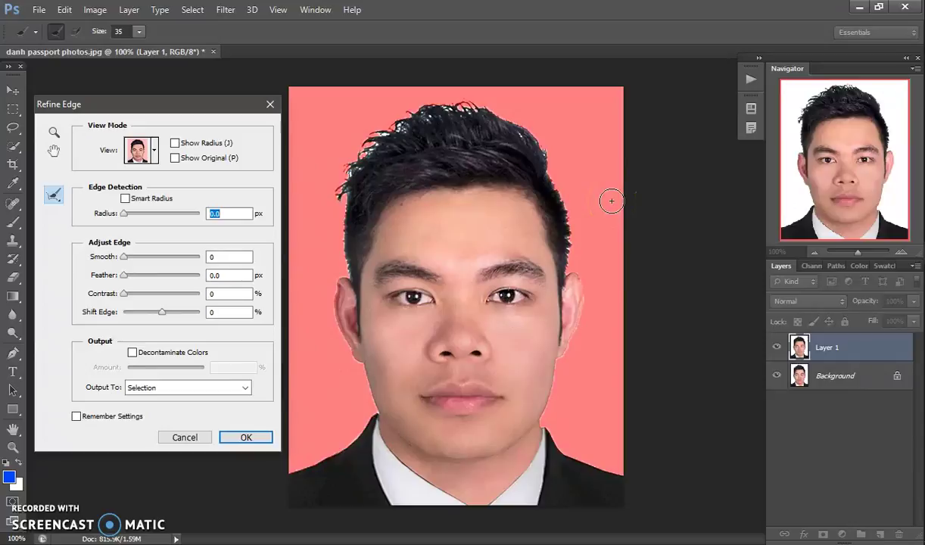
left_click_drag(612, 201, 479, 427)
mouse_move(407, 190)
left_mouse_down()
mouse_move(527, 179)
mouse_move(549, 304)
left_mouse_up()
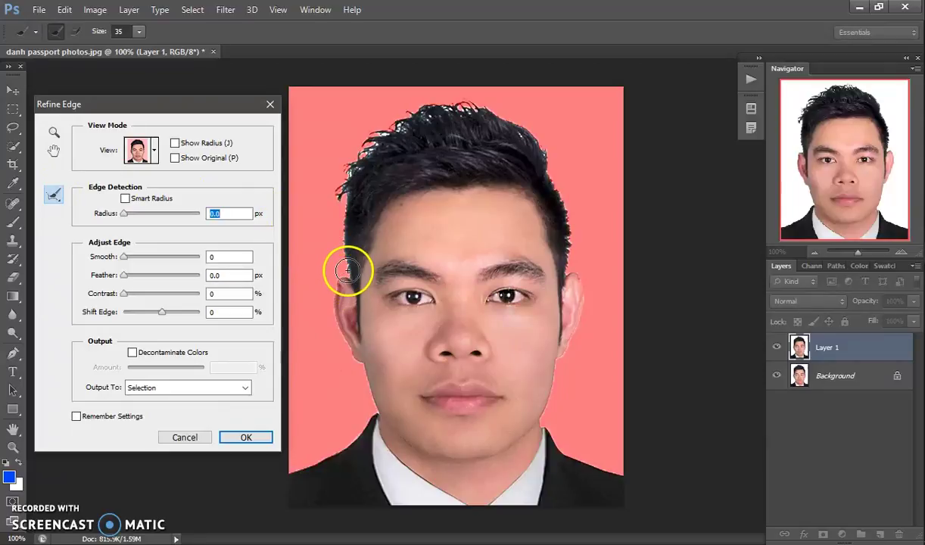
left_click_drag(347, 271, 340, 196)
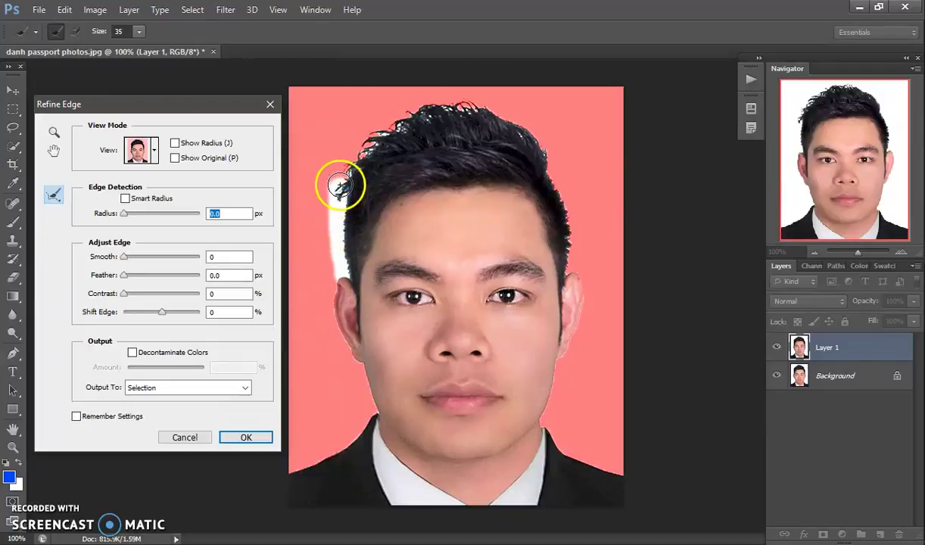
mouse_move(344, 184)
left_mouse_down()
mouse_move(380, 128)
mouse_move(475, 99)
mouse_move(465, 111)
mouse_move(419, 103)
mouse_move(403, 128)
mouse_move(533, 135)
mouse_move(578, 208)
mouse_move(572, 250)
mouse_move(572, 208)
mouse_move(553, 169)
left_mouse_up()
- Refine the selection edges along both jaws and the neck
mouse_move(412, 466)
left_mouse_down()
mouse_move(350, 391)
mouse_move(328, 297)
mouse_move(343, 374)
mouse_move(356, 372)
mouse_move(362, 391)
mouse_move(368, 379)
mouse_move(339, 452)
mouse_move(306, 413)
left_mouse_up()
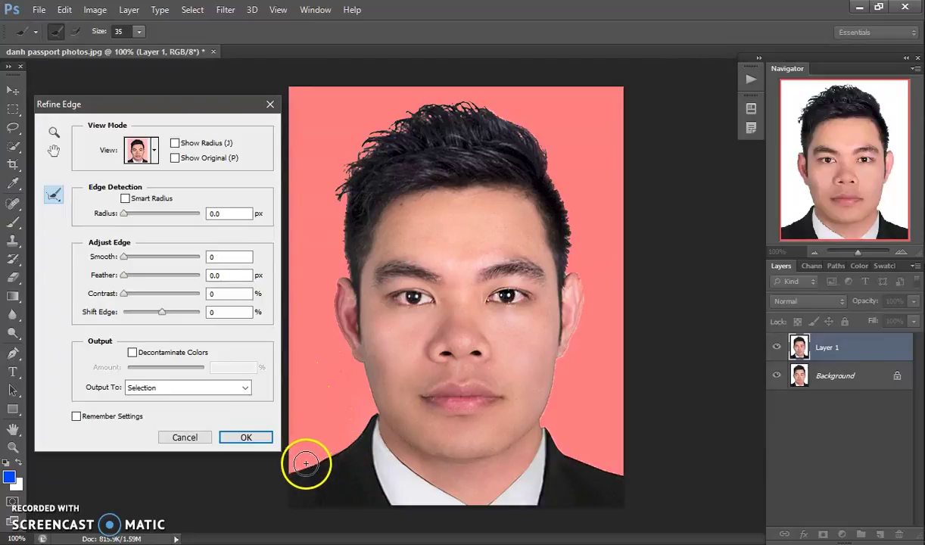
mouse_move(543, 405)
left_mouse_down()
mouse_move(558, 412)
mouse_move(555, 428)
mouse_move(554, 413)
mouse_move(567, 424)
mouse_move(582, 381)
mouse_move(568, 358)
mouse_move(580, 352)
mouse_move(595, 304)
left_mouse_up()
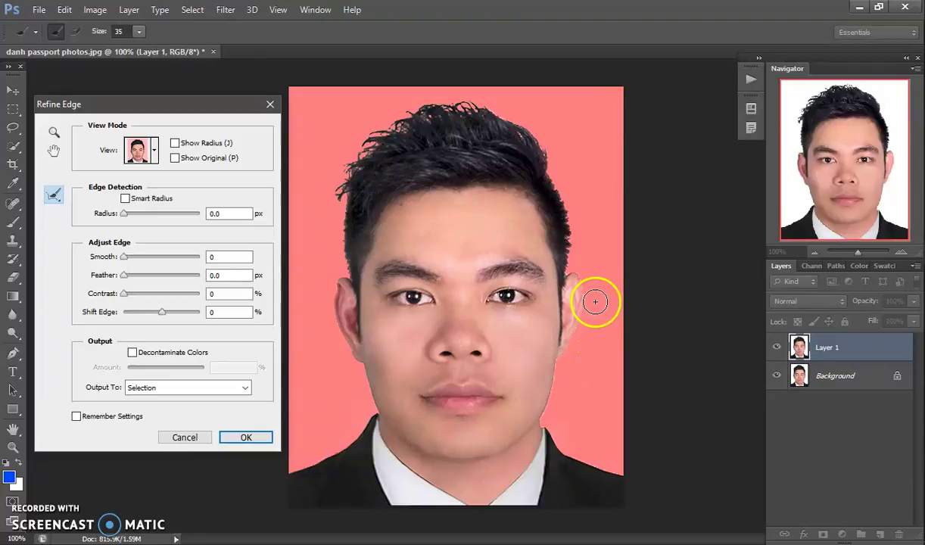
mouse_move(581, 399)
left_mouse_down()
mouse_move(565, 378)
mouse_move(551, 423)
left_mouse_up()
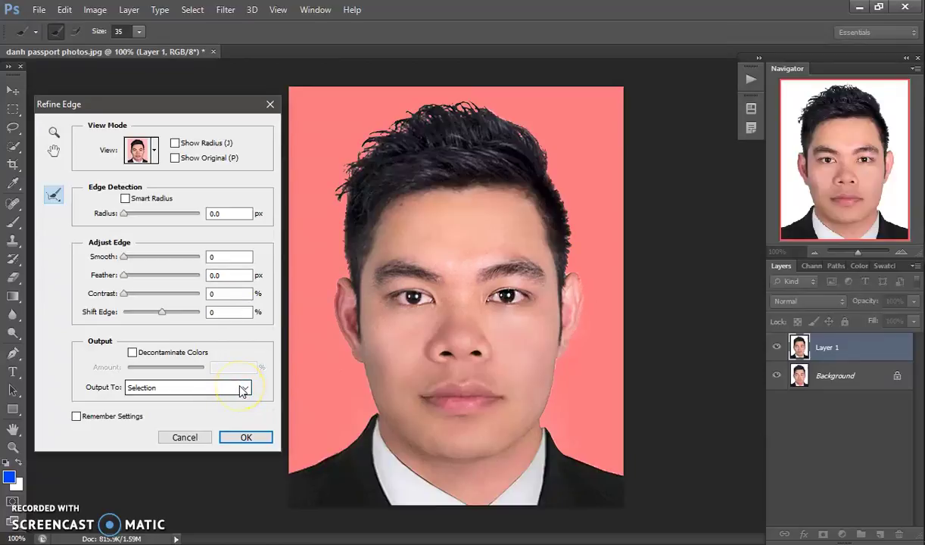
- Output the refined selection to a New Layer, creating the 'Layer 1 copy' cut-out
left_click(242, 390)
left_click(236, 424)
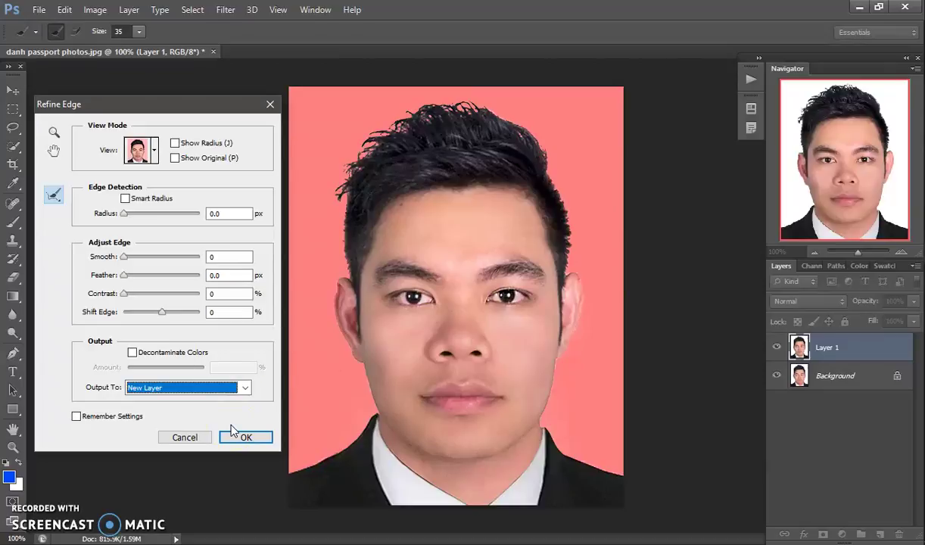
left_click(407, 338)
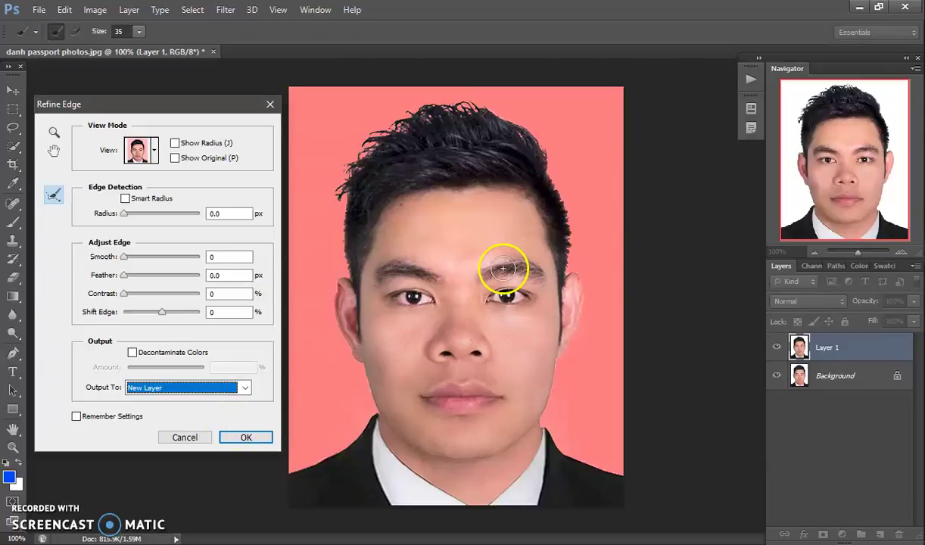
left_click_drag(407, 339, 463, 399)
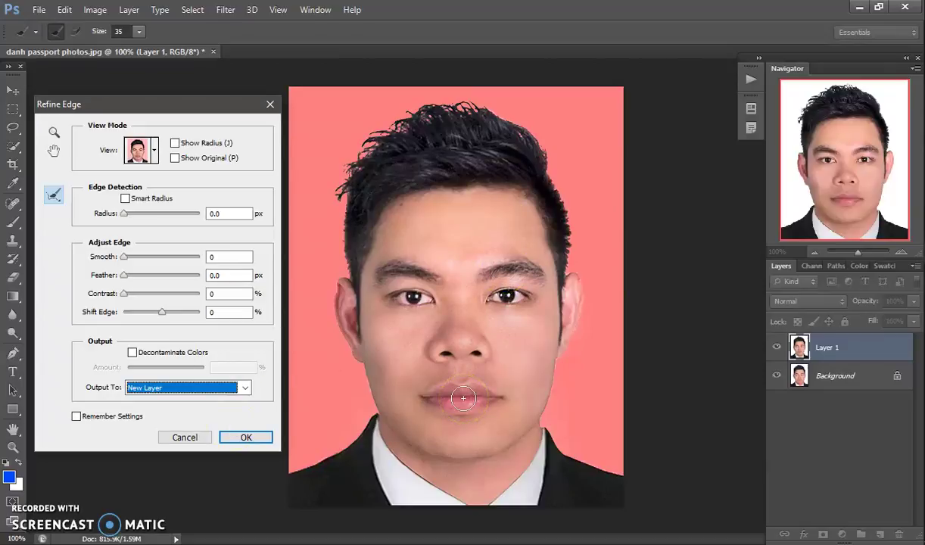
left_click_drag(377, 417, 285, 443)
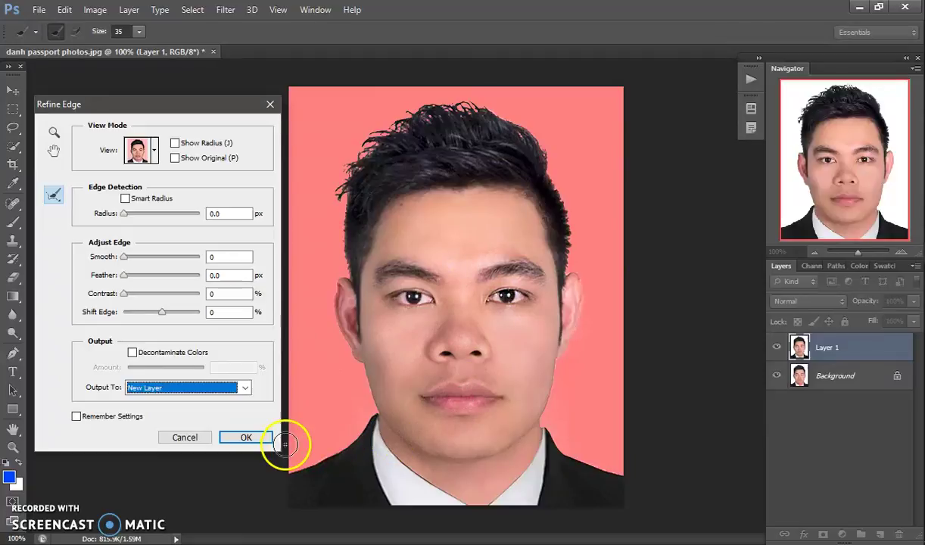
left_click(244, 437)
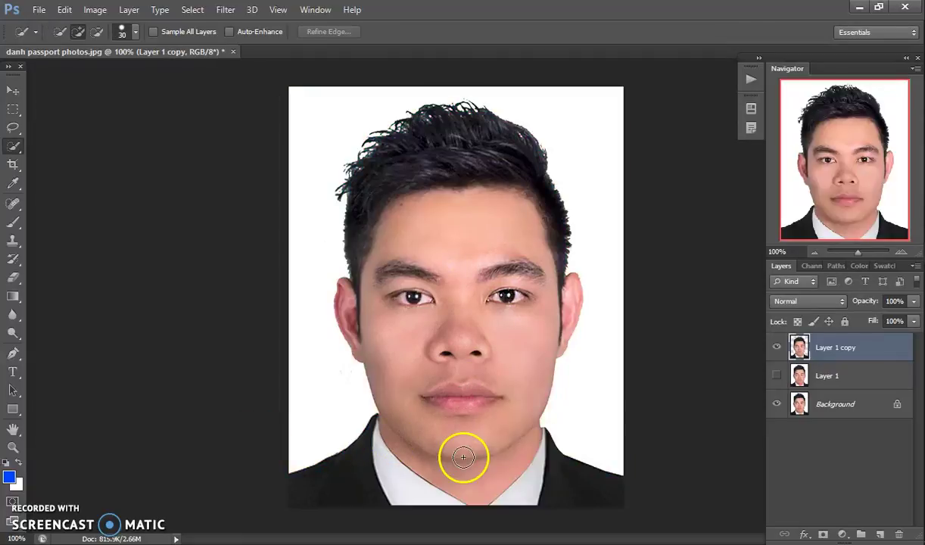
- Hide the Background layer and add an empty Layer 2 from Layer 1, beneath the cut-out
left_click(777, 404)
left_click(680, 350)
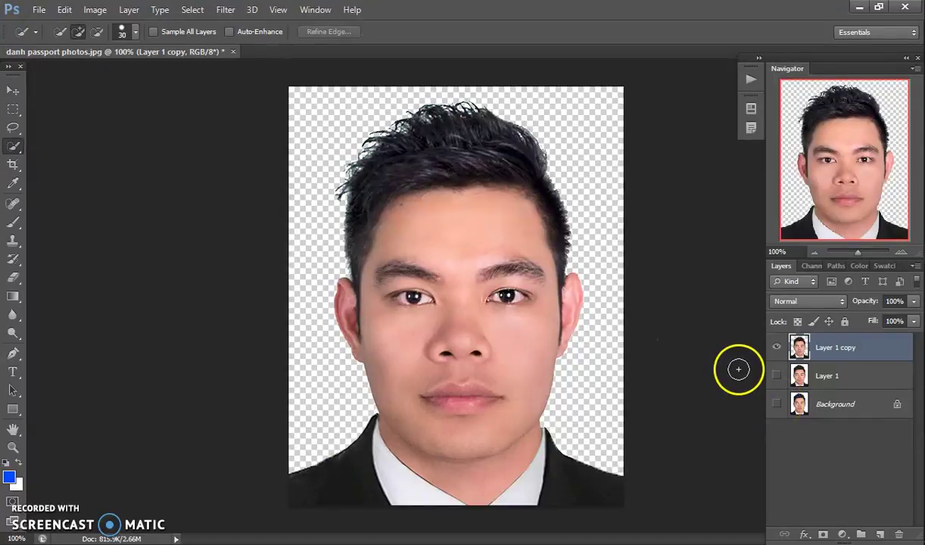
left_click(871, 376)
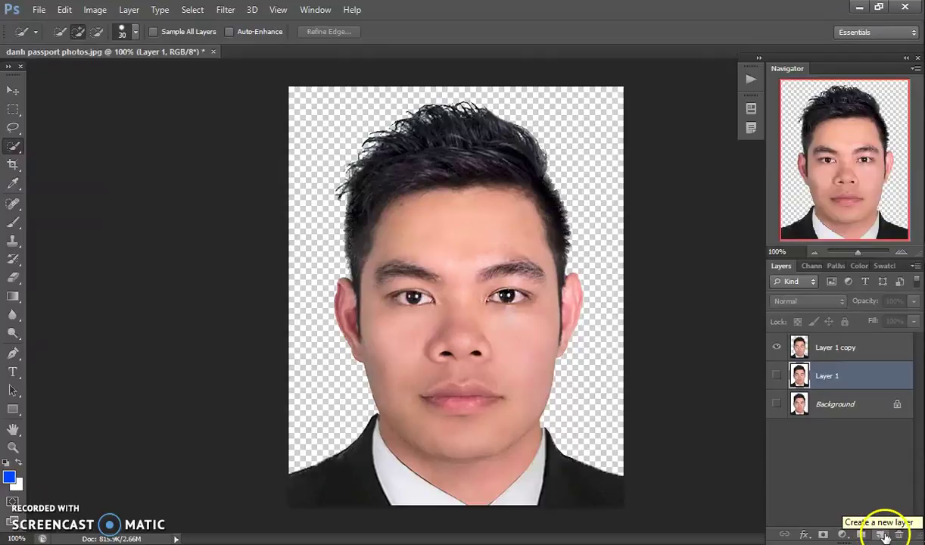
left_click(879, 535)
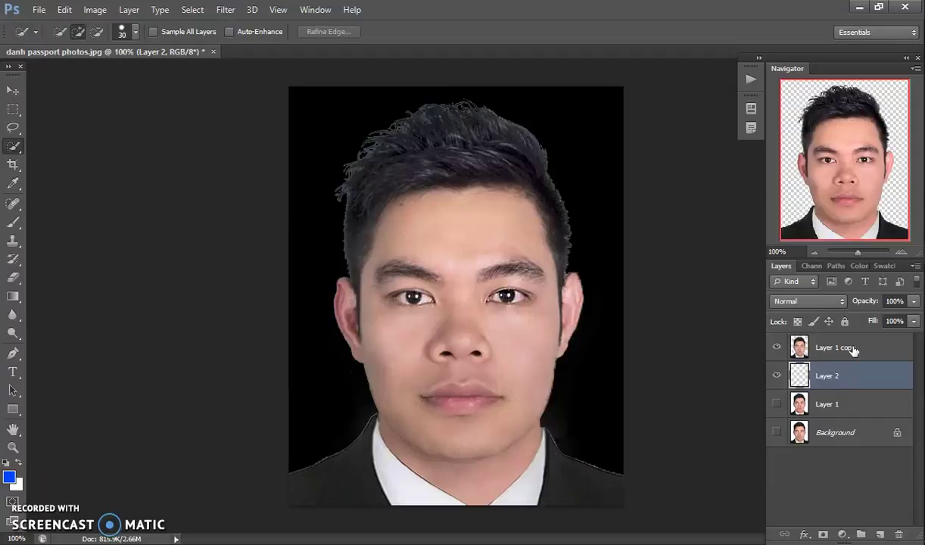
- Fill Layer 2 with the blue foreground colour using Shift+F5
key("i")
key("shift+F5")
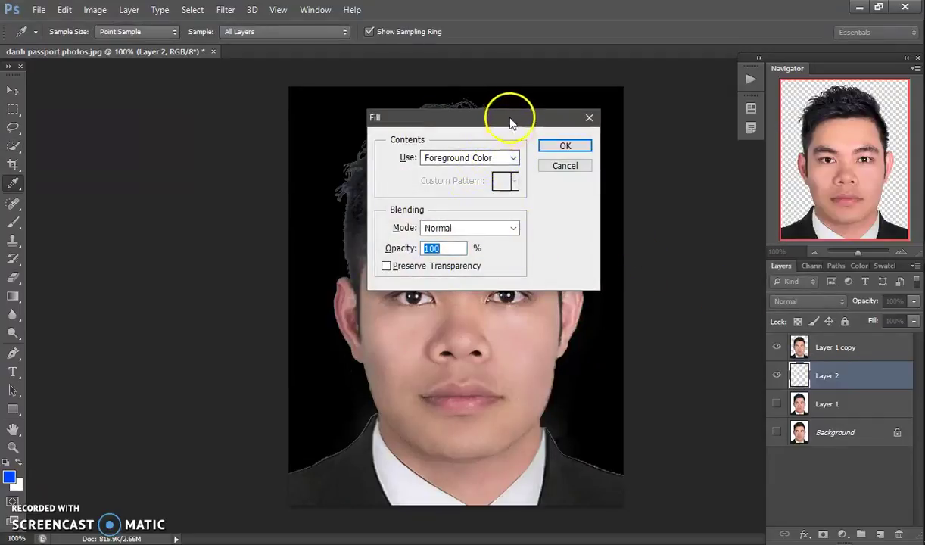
left_click_drag(510, 120, 511, 112)
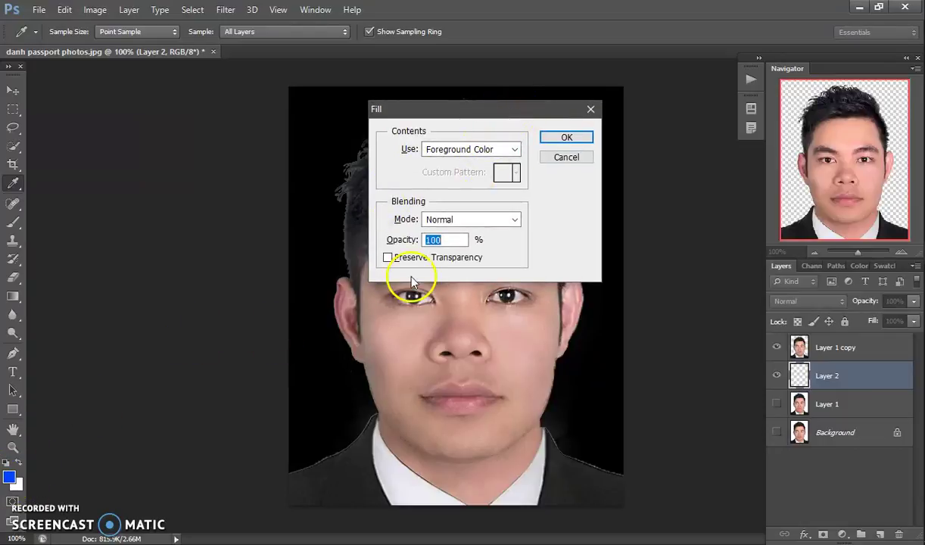
left_click(573, 140)
key("w")
left_click(713, 333)
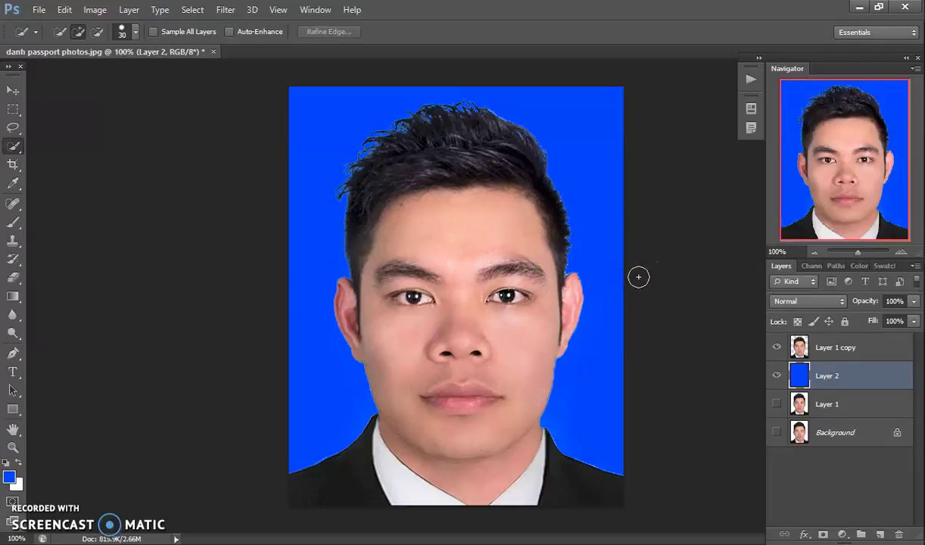
left_click(10, 477)
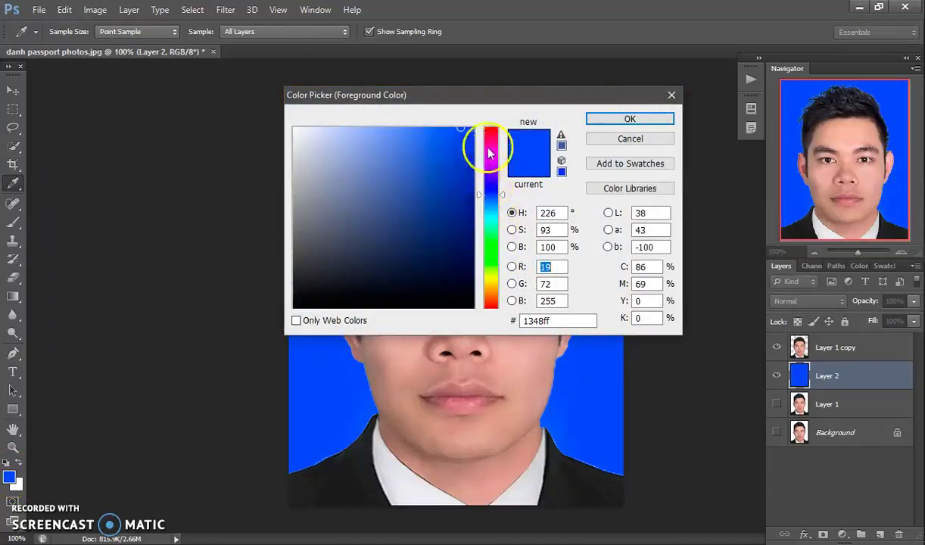
- Set the foreground colour to bright red (ff2a2a) in the Color Picker
left_click_drag(490, 146, 494, 126)
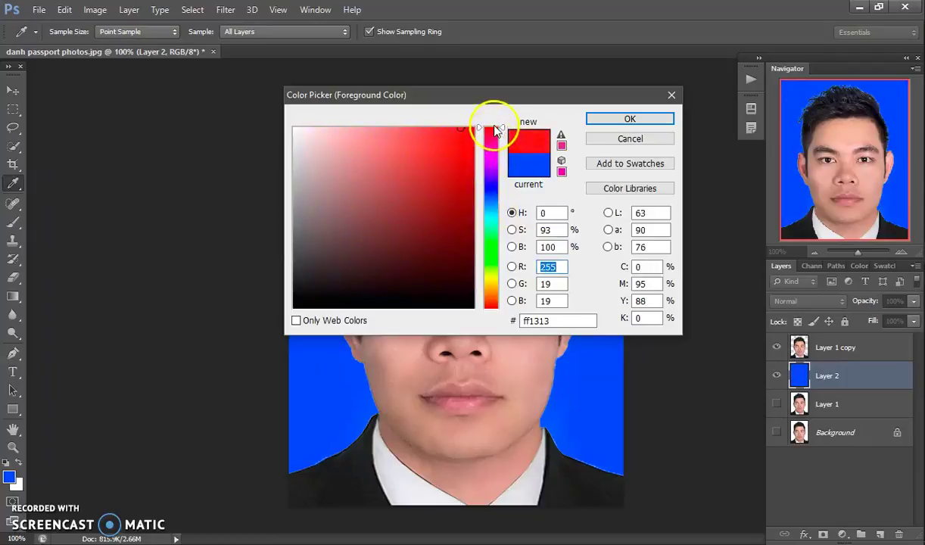
left_click(443, 128)
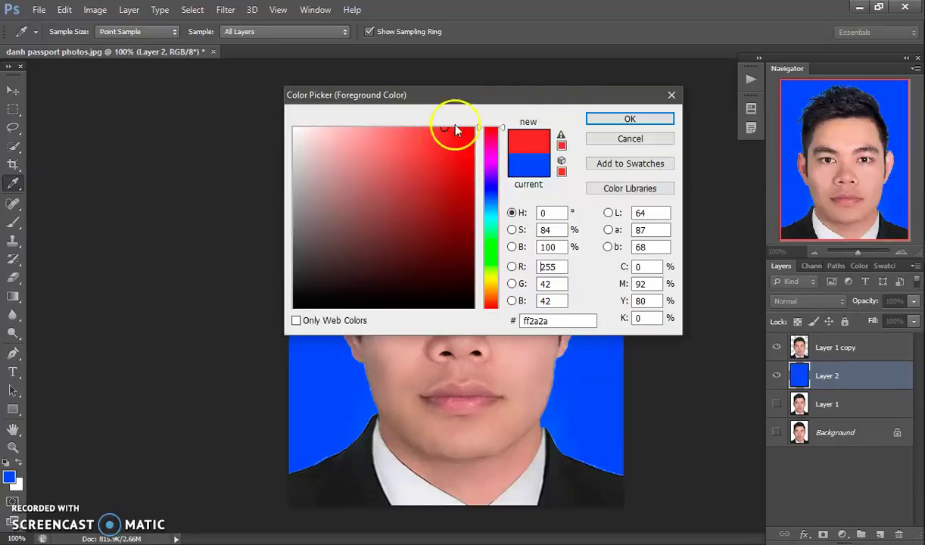
left_click(599, 119)
key("w")
left_click(655, 152)
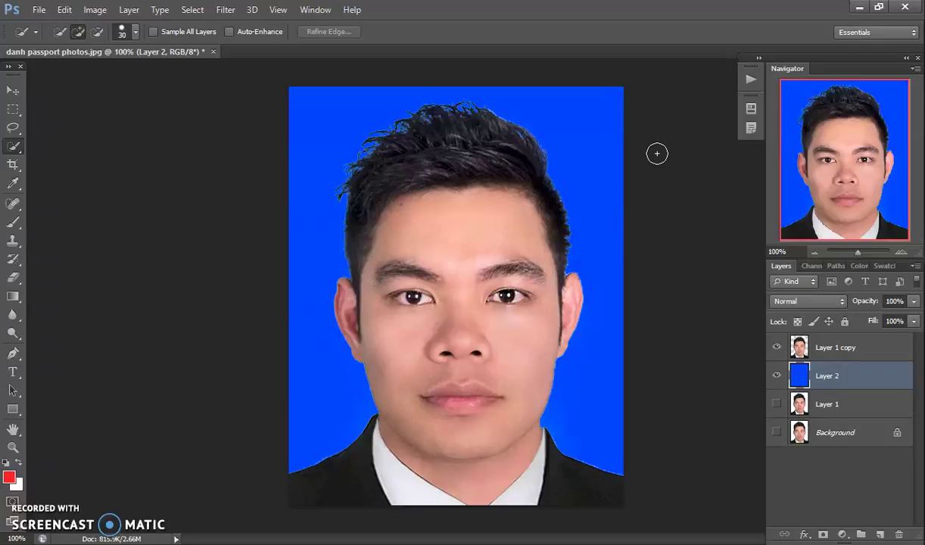
- Refill Layer 2 with the red foreground colour via Shift+F5
key("shift+F5")
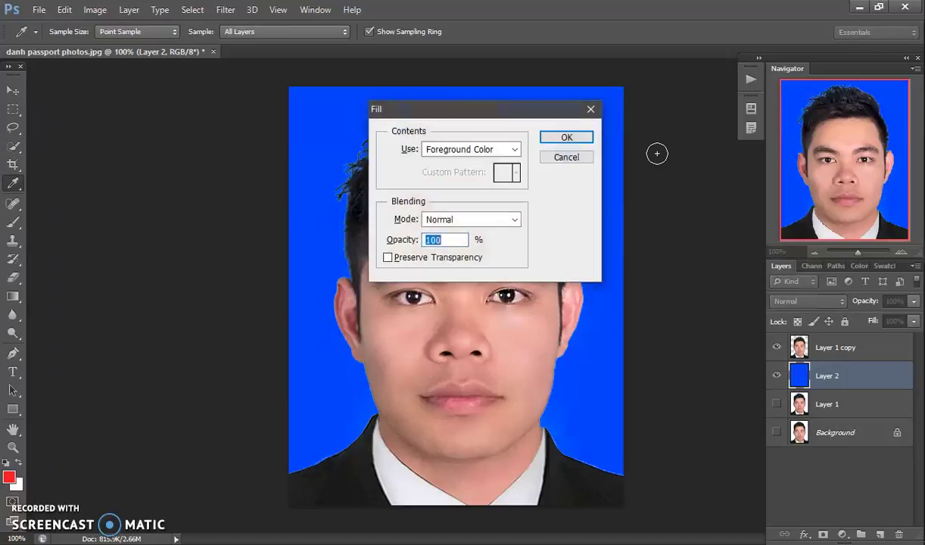
left_click(564, 137)
left_click(732, 221)
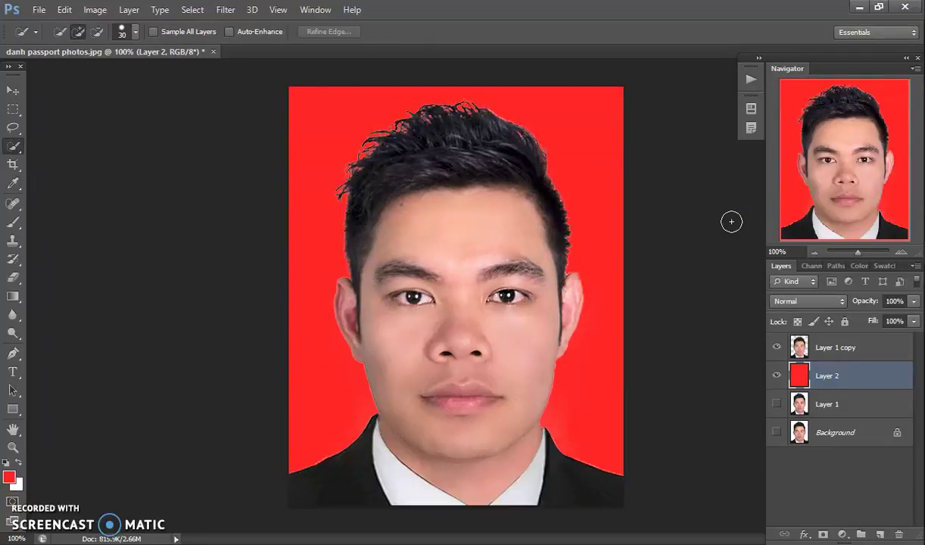